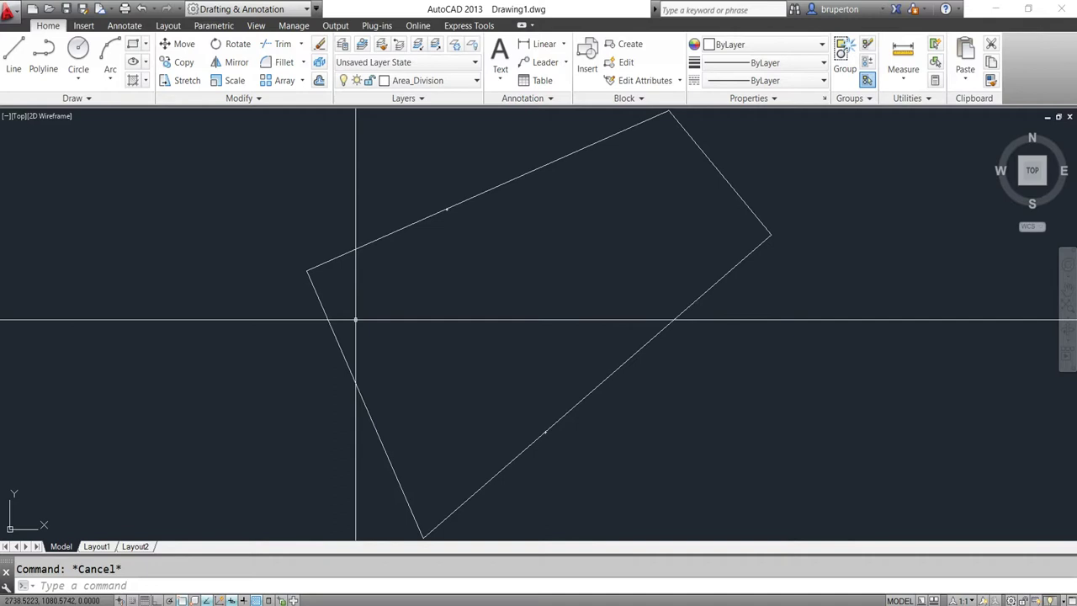
Load the divarea.lsp routine with the AP application loader, then enter DIVAREA
type("ap")
key("Return")
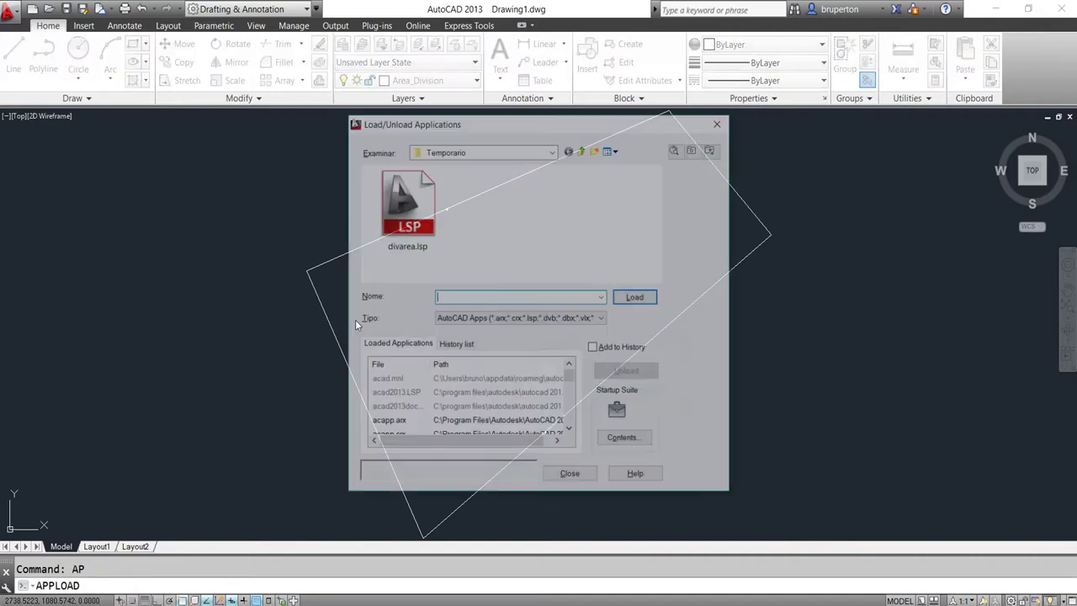
left_click(400, 237)
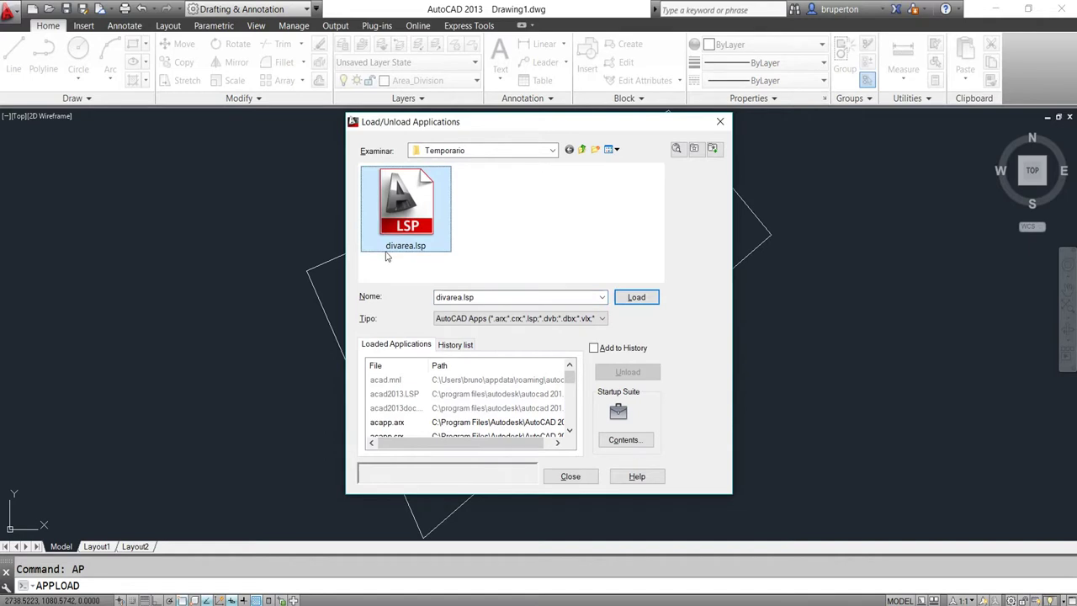
double_click(408, 234)
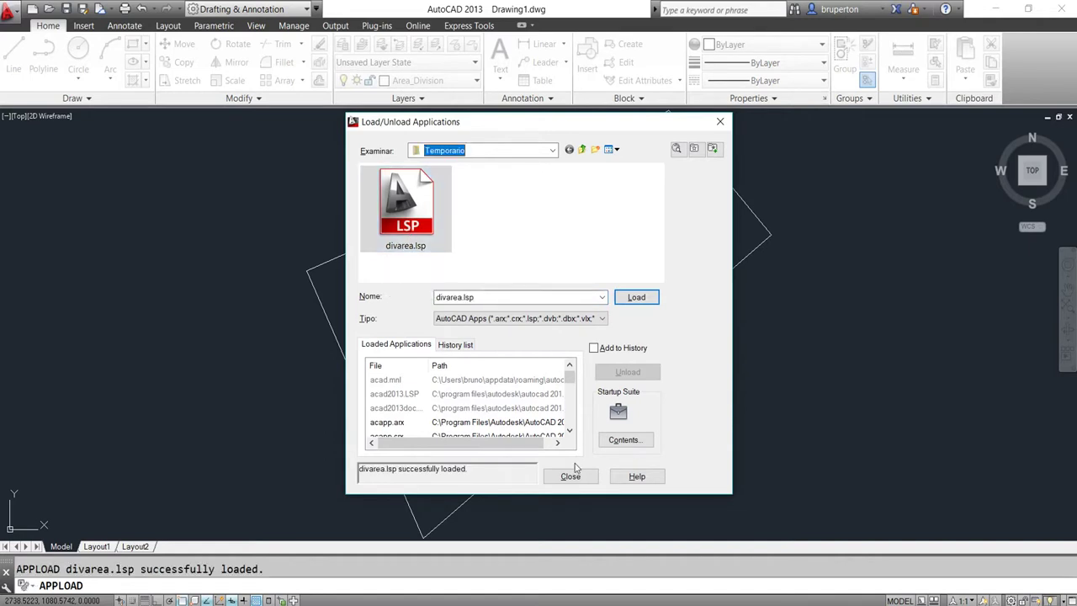
left_click(570, 473)
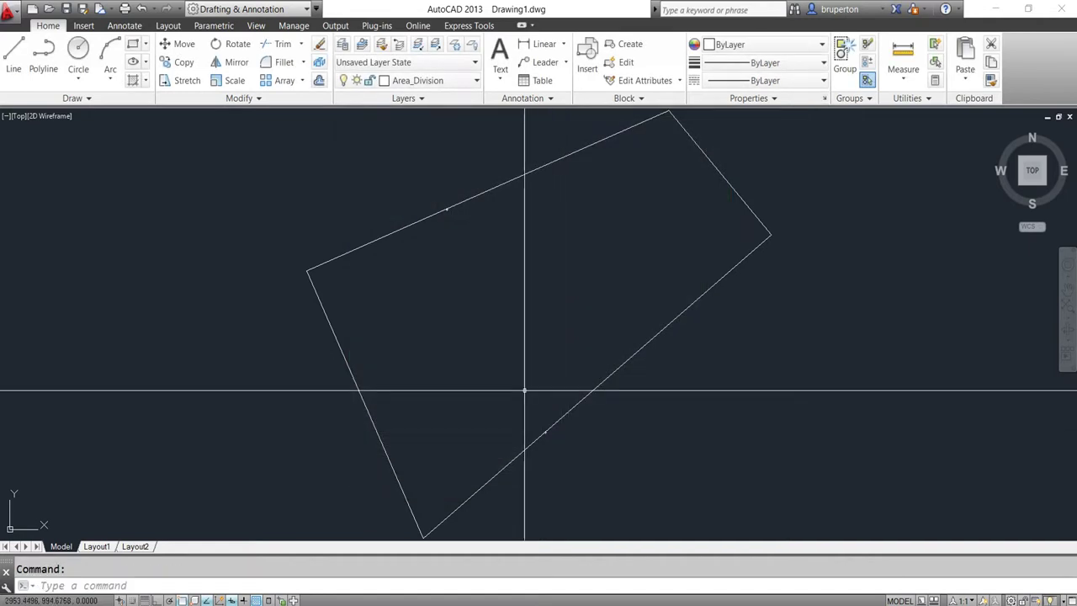
type("D")
type("IVAREA")
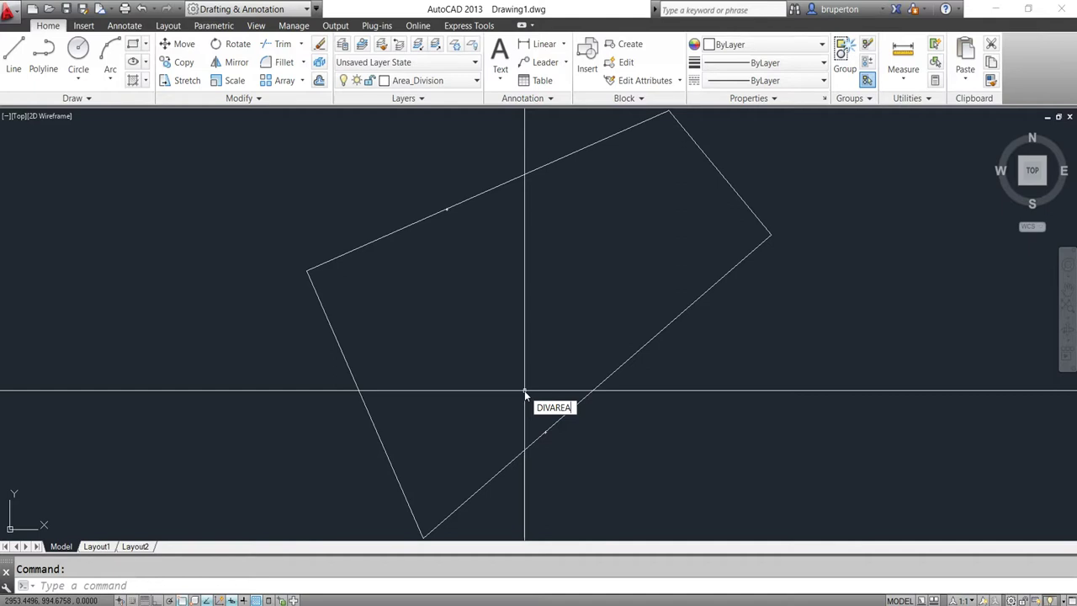
Run DIVAREA on the four-sided polygon for 2 equal parts parallel to a direction, picking the direction's first point
key("Return")
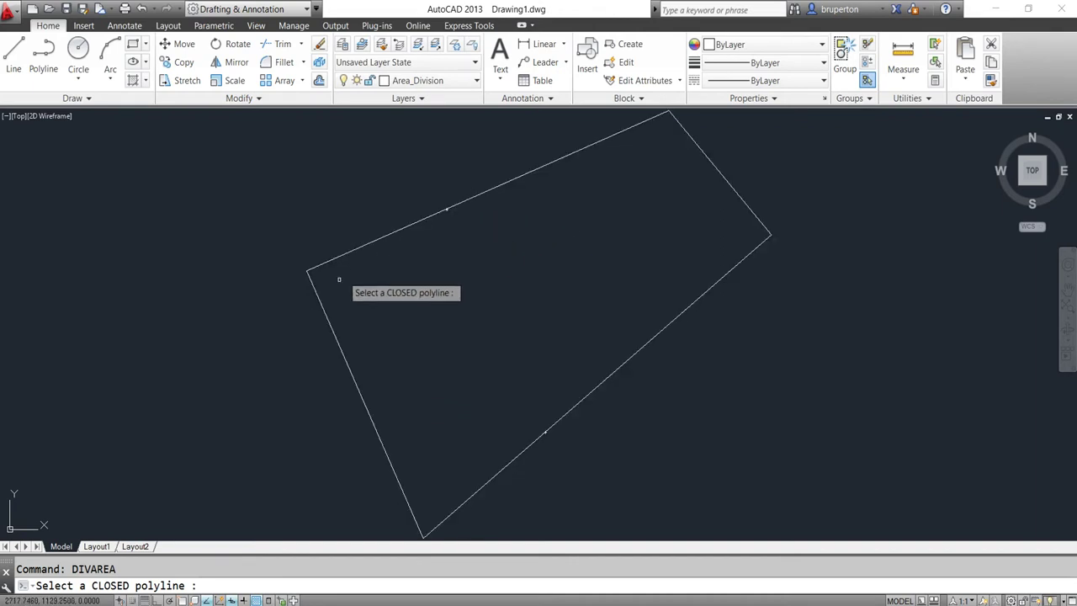
left_click(369, 412)
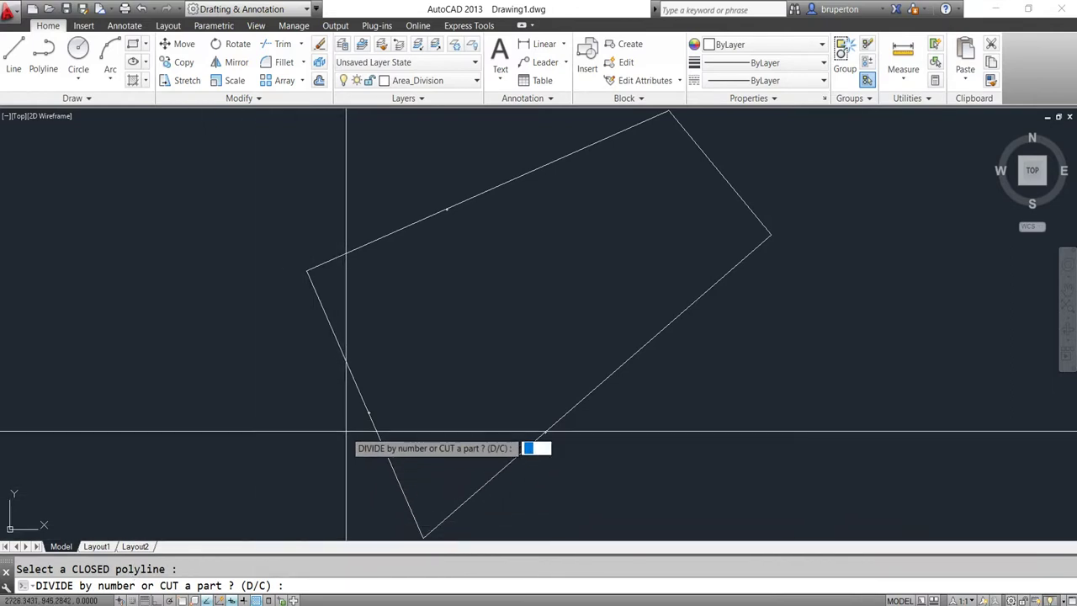
type("d")
key("Return")
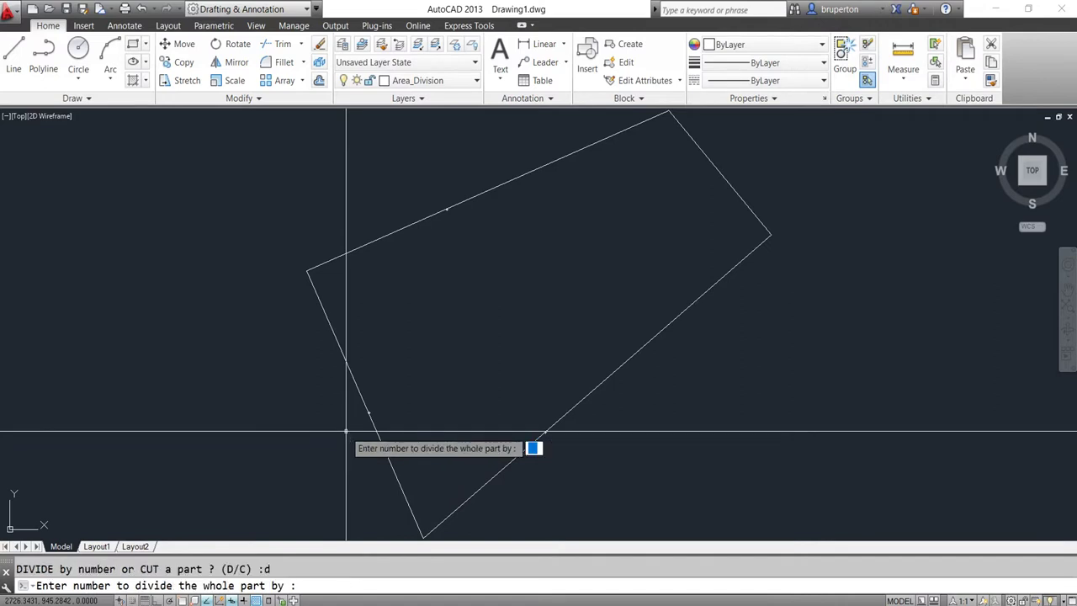
type("2")
key("Return")
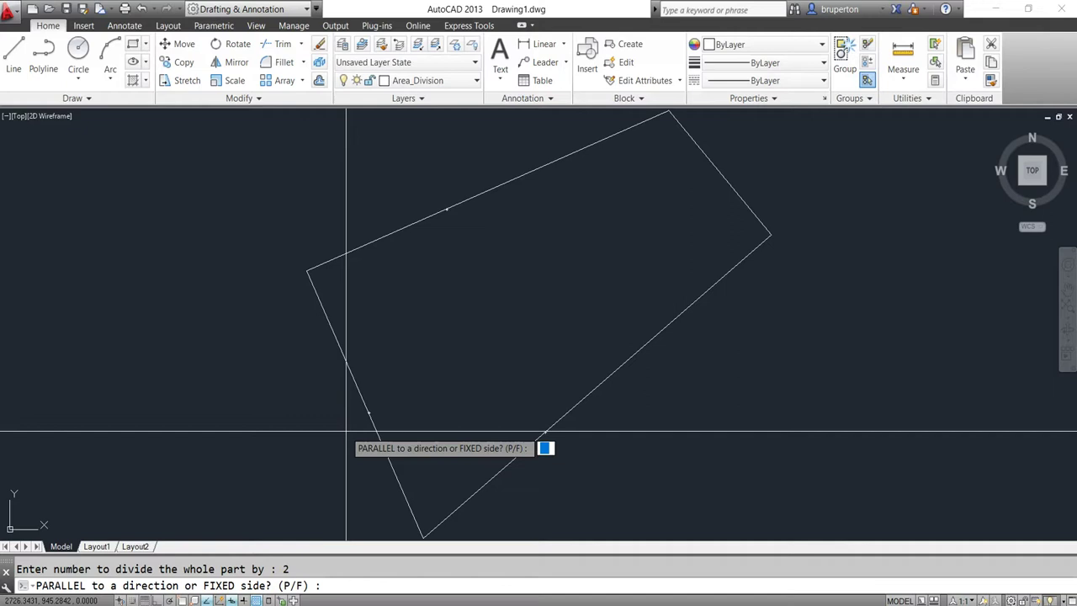
type("p")
key("Return")
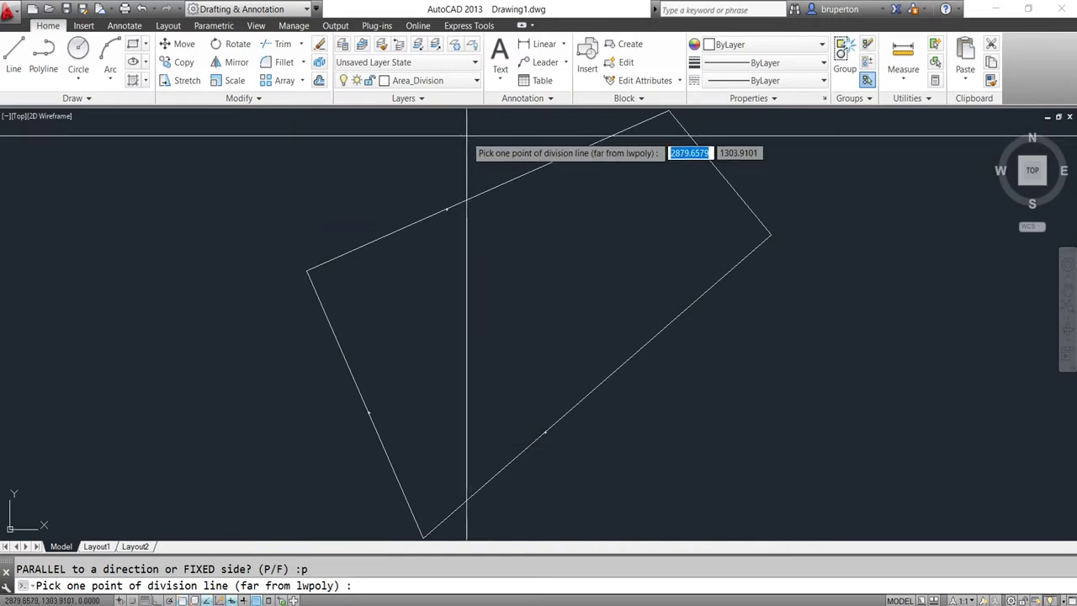
left_click(466, 133)
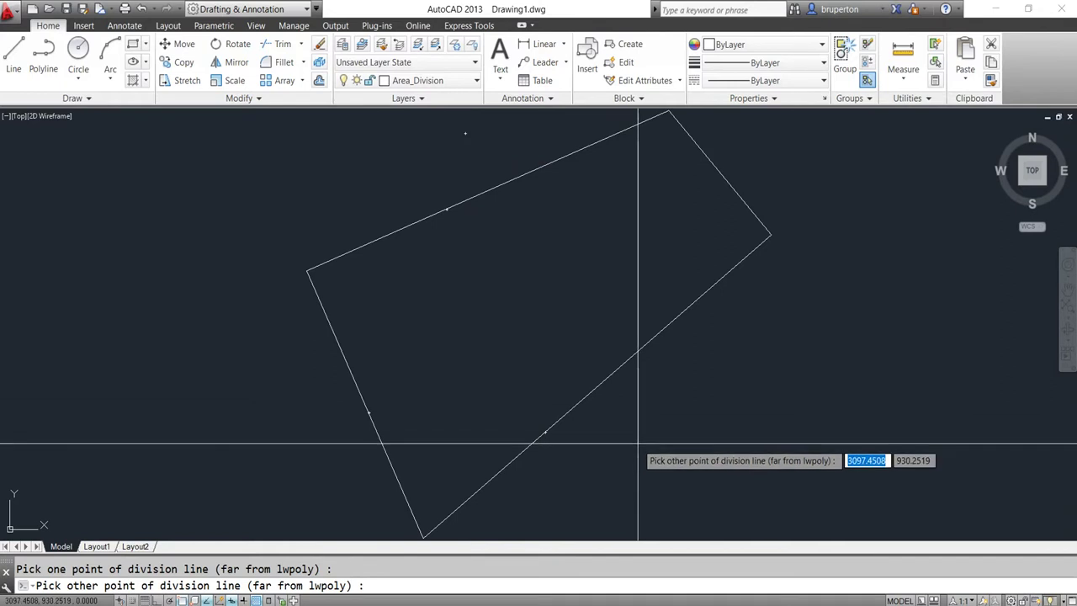
Pick the direction's second point, mark the left green piece and right red piece, then select the red one
left_click(613, 451)
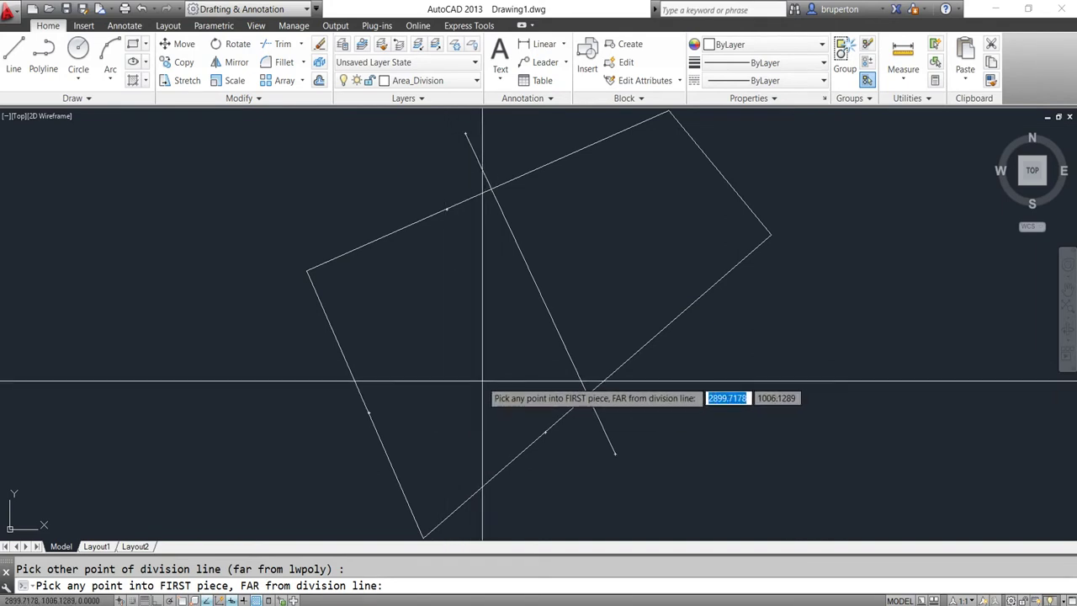
left_click(387, 412)
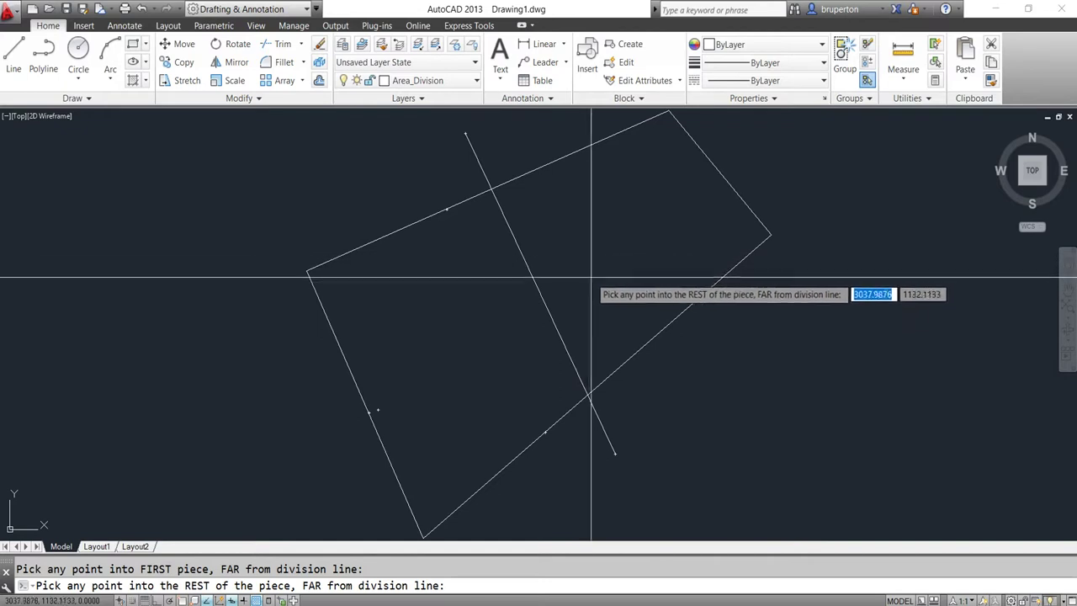
left_click(717, 206)
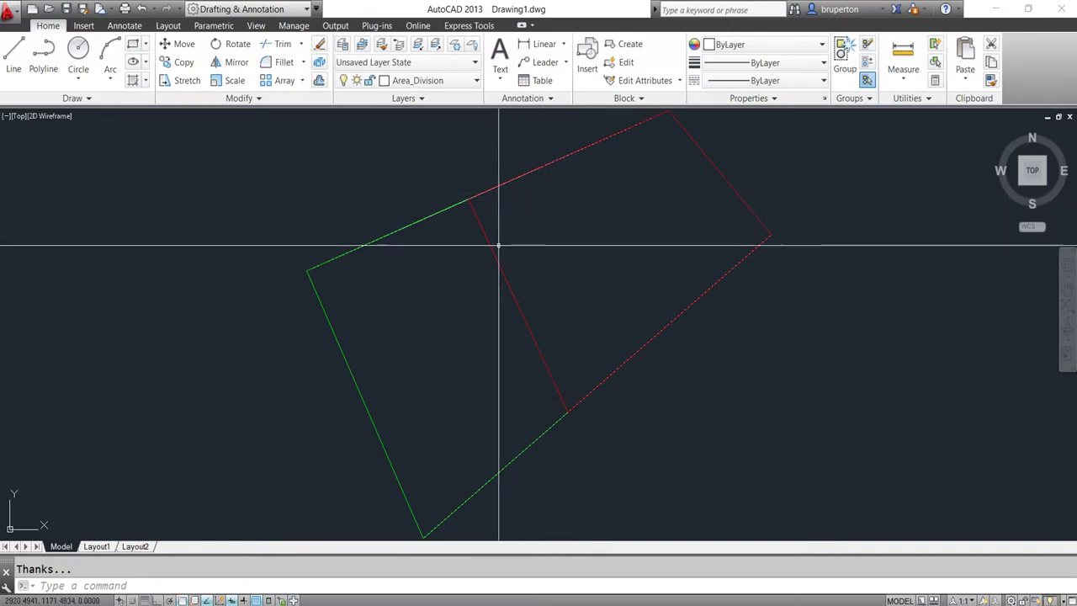
left_click(493, 188)
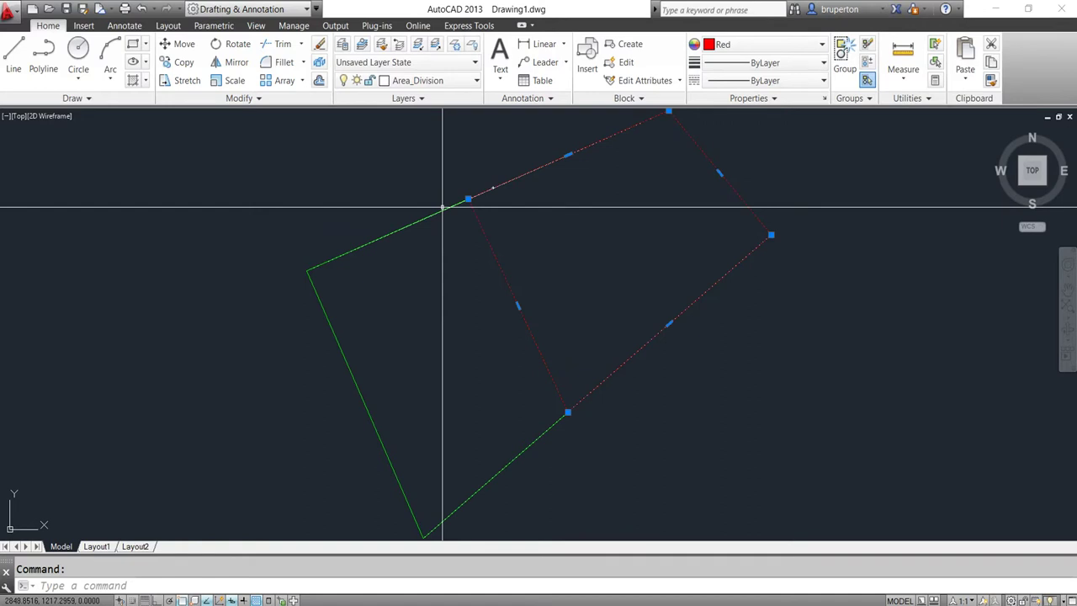
LIST the red and green pieces to compare their areas, about 73488 and 73489
key("Escape")
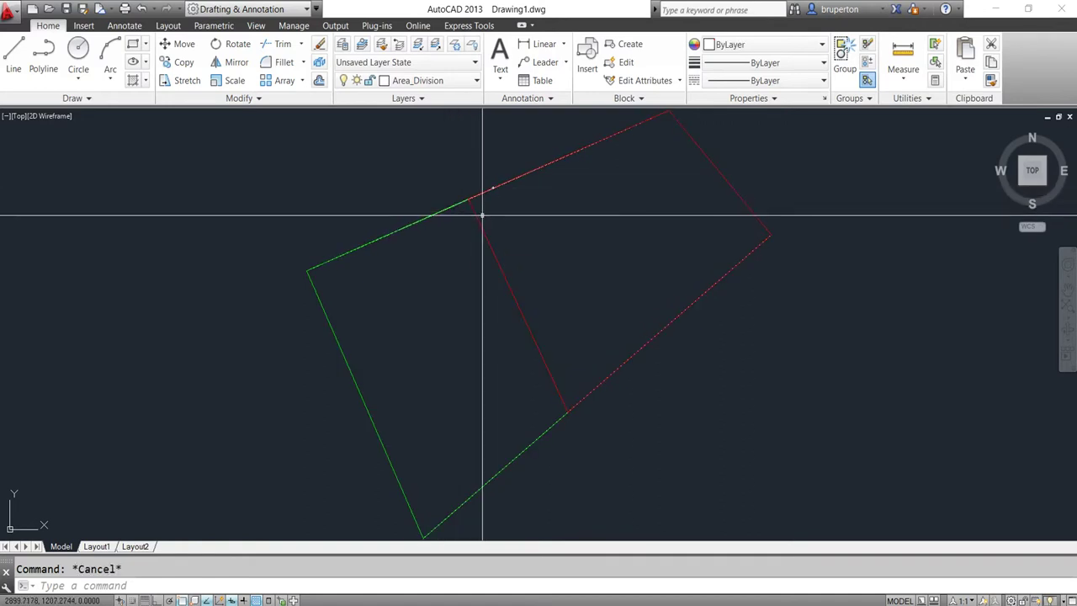
left_click(476, 211)
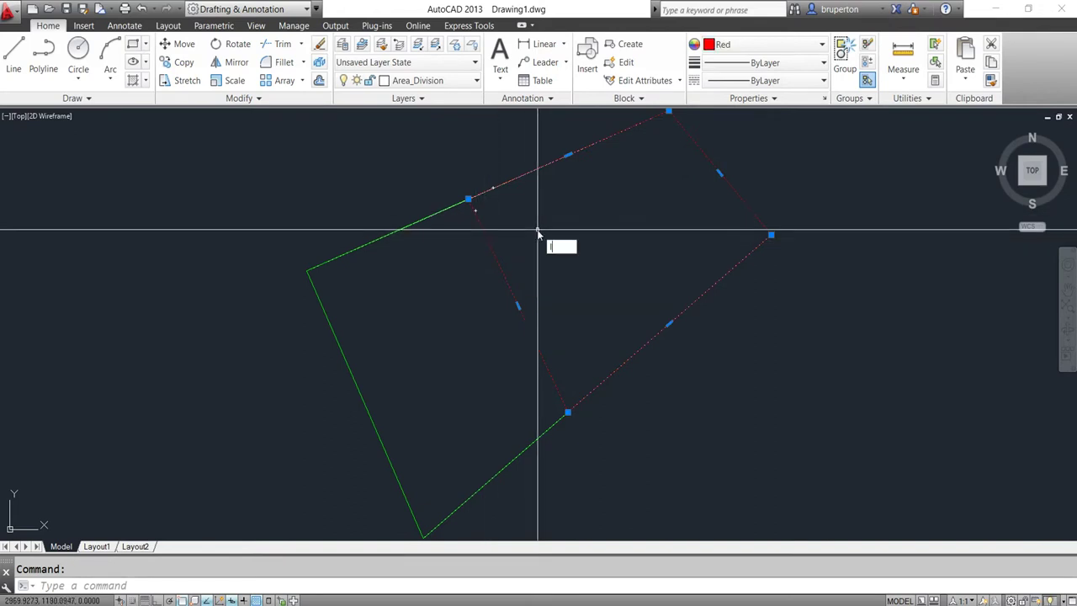
type("li")
key("Return")
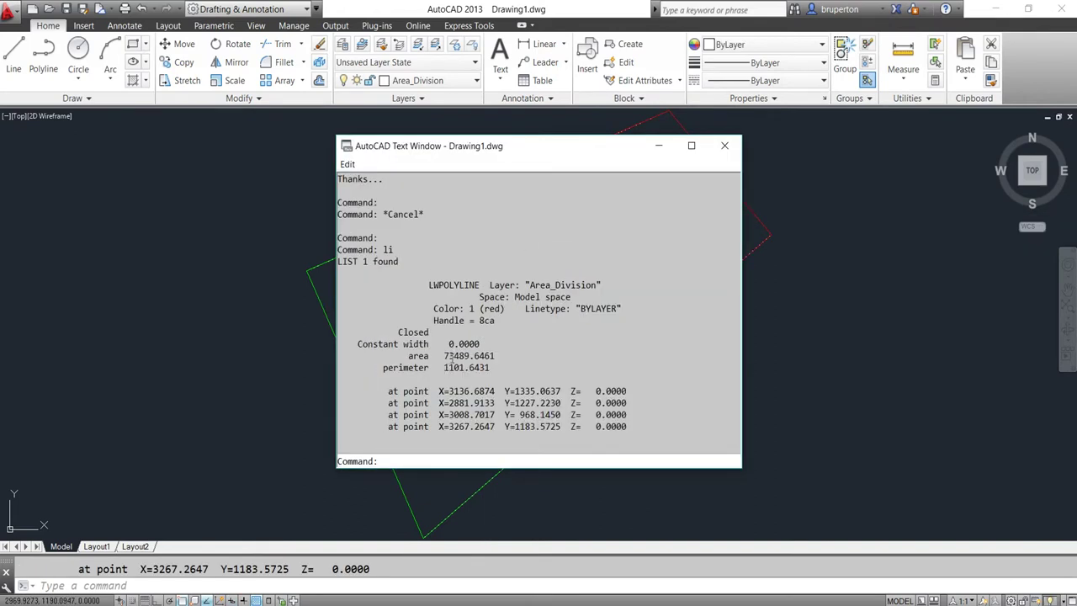
left_click(725, 146)
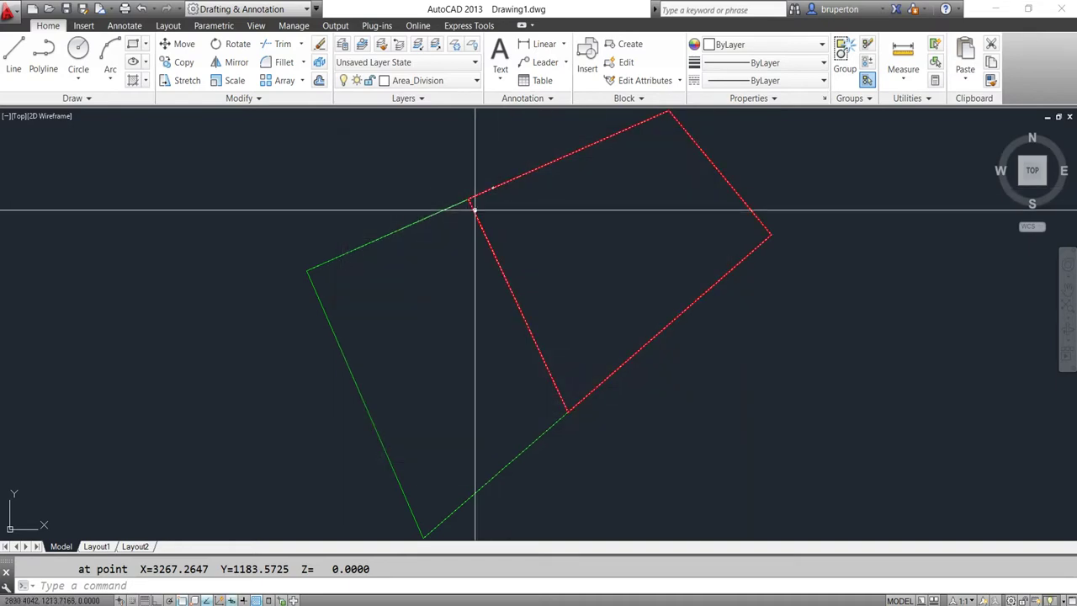
key("Escape")
left_click(441, 213)
type("li")
key("Return")
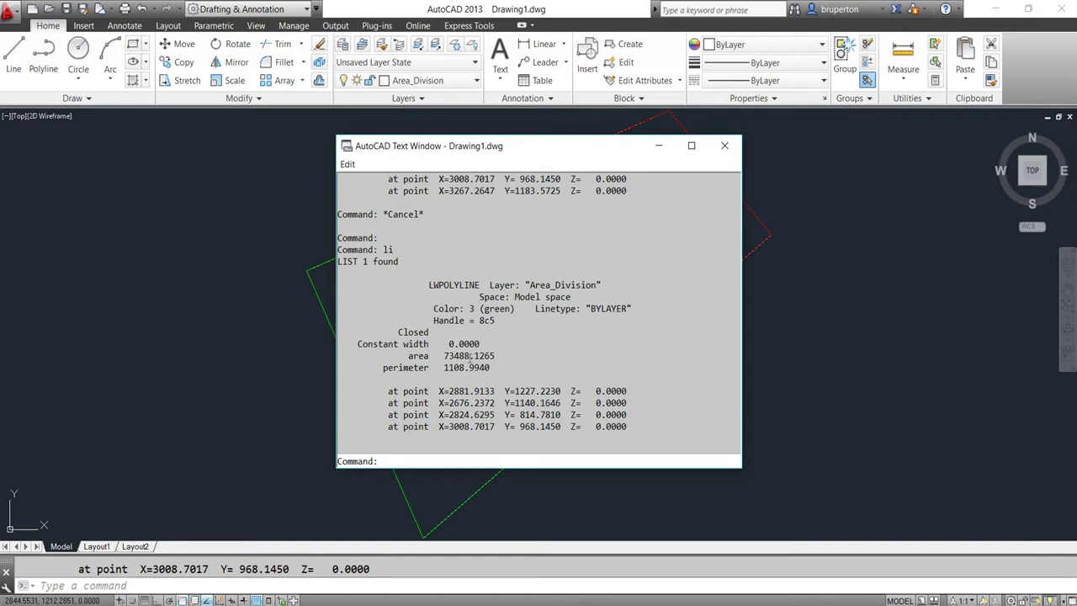
left_click(724, 146)
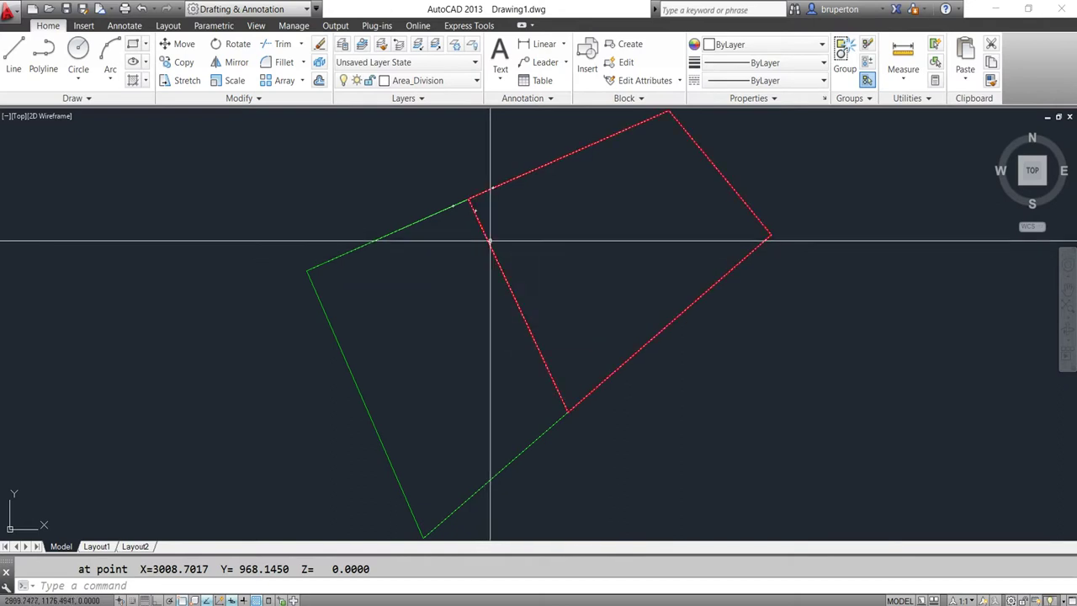
Zoom out and pan the divided polygon to the upper left, then start a polyline
scroll(378, 294, "down", 2)
middle_click_drag(404, 303, 210, 294)
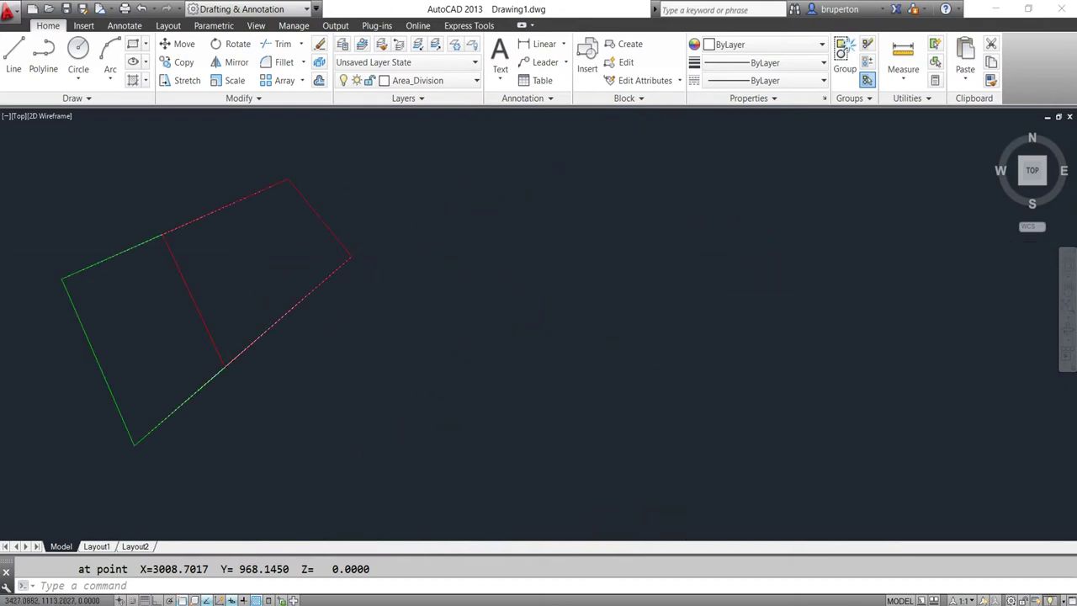
type("pl")
key("Return")
Draw a seven-vertex irregular polyline right of the divided shape and close it with CL
left_click(537, 288)
left_click(715, 205)
left_click(870, 327)
left_click(697, 458)
left_click(576, 433)
left_click(576, 352)
left_click(527, 314)
type("cl")
key("Return")
Drag one left-side vertex of the new polygon outward, then zoom to extents
left_click(576, 353)
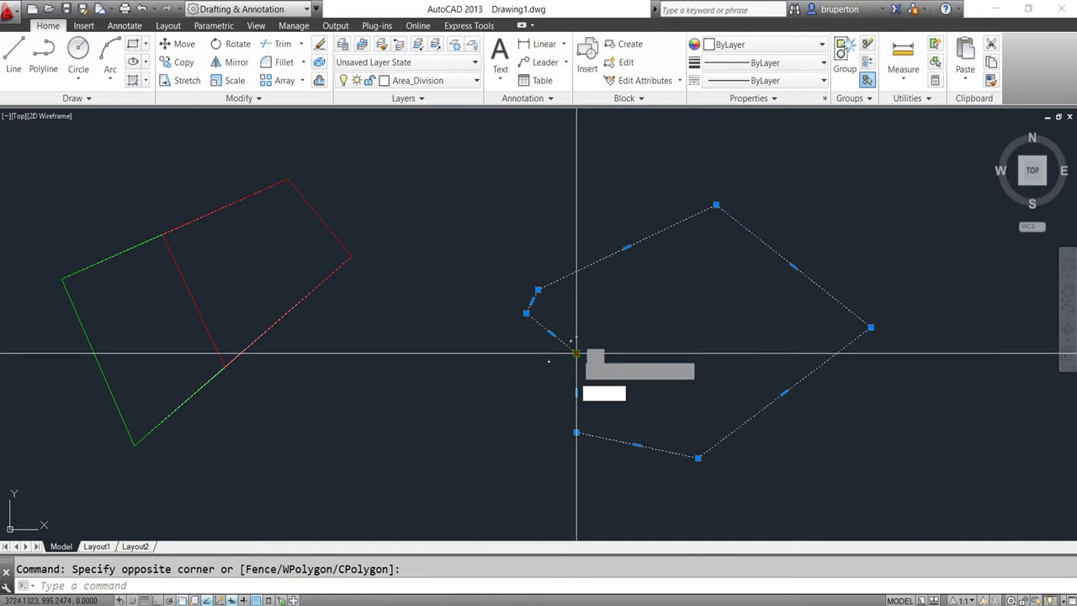
left_click(576, 352)
left_click(511, 385)
key("Escape")
middle_click(570, 333)
middle_click(570, 334)
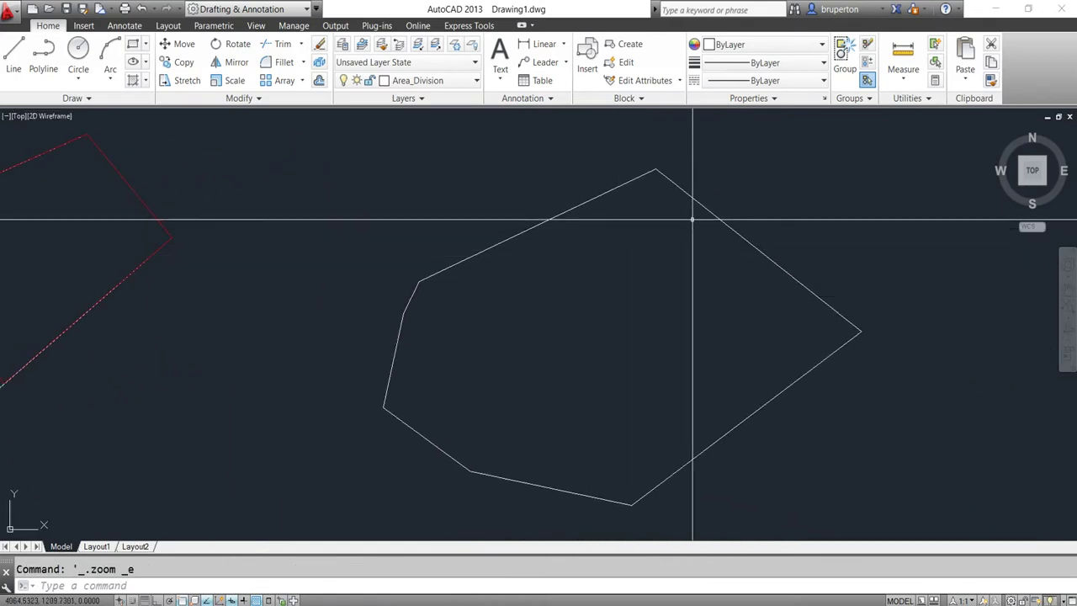
Start a guide polyline at a point above the irregular polygon
type("pl")
key("Return")
left_click(747, 183)
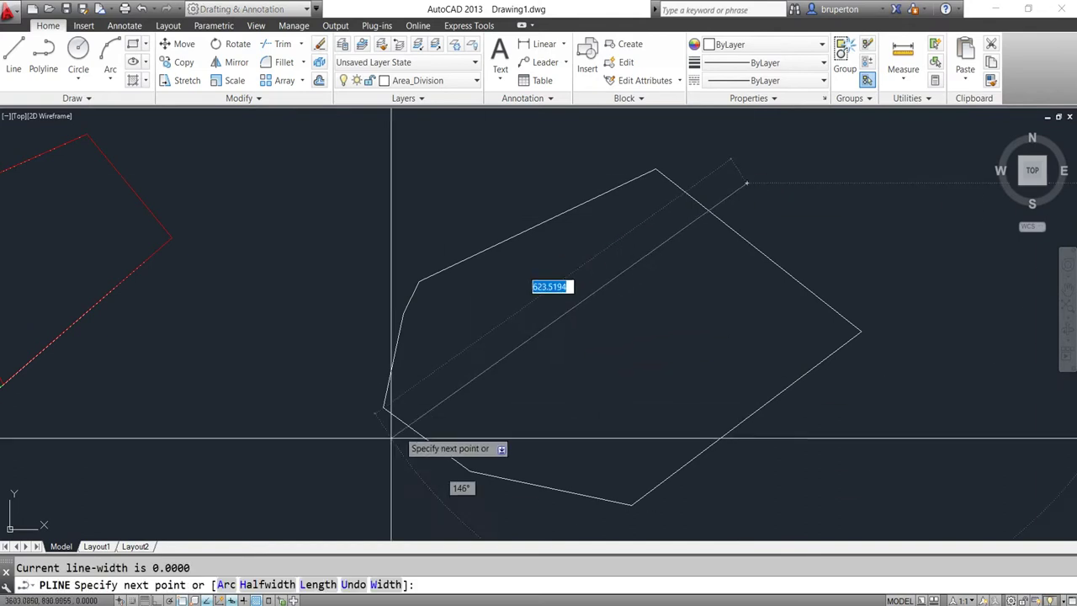
Draw two parallel diagonal guide lines across the irregular polygon and recentre the view
left_click(325, 486)
key("Return")
key("Return")
left_click(835, 226)
left_click(457, 511)
key("Return")
mouse_move(515, 402)
middle_mouse_down()
mouse_move(533, 341)
mouse_move(591, 332)
middle_mouse_up()
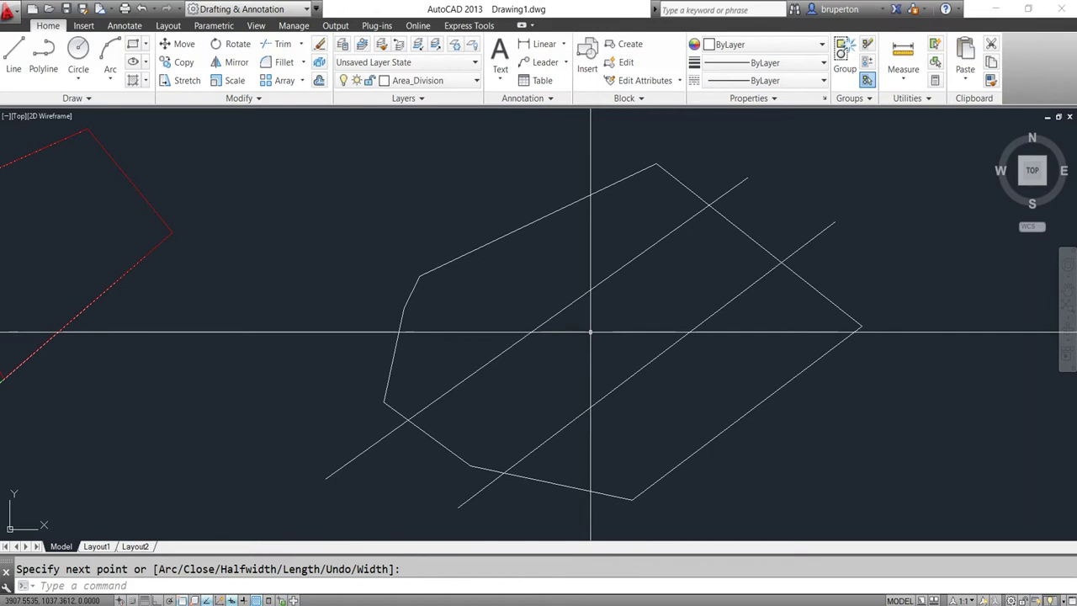
middle_click_drag(591, 325, 579, 313)
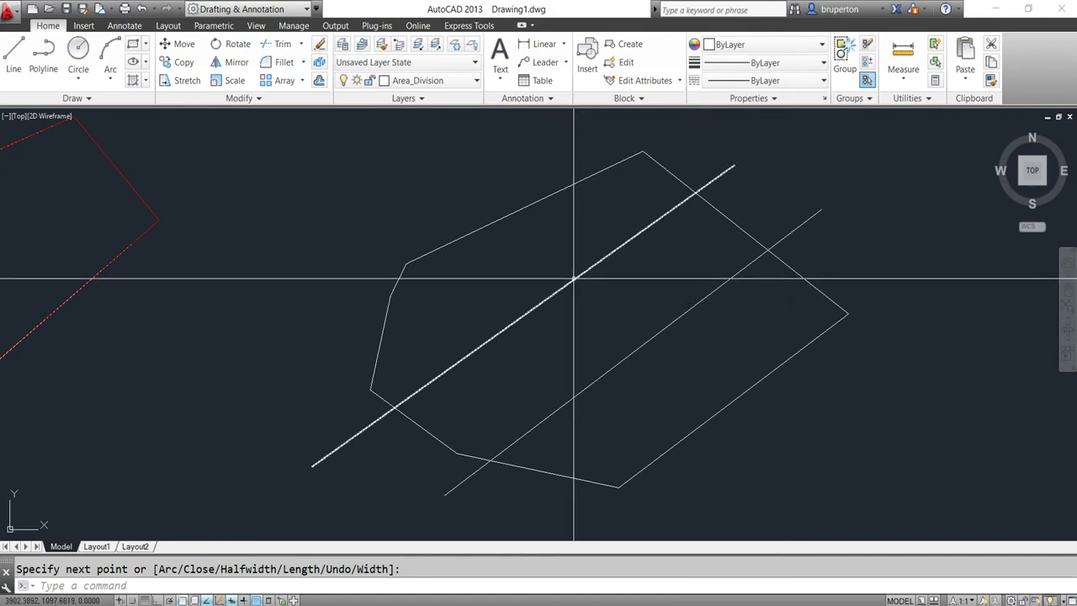
Select the diagonal guide lines with a crossing window and delete them
left_click(605, 367)
left_click(611, 372)
key("Delete")
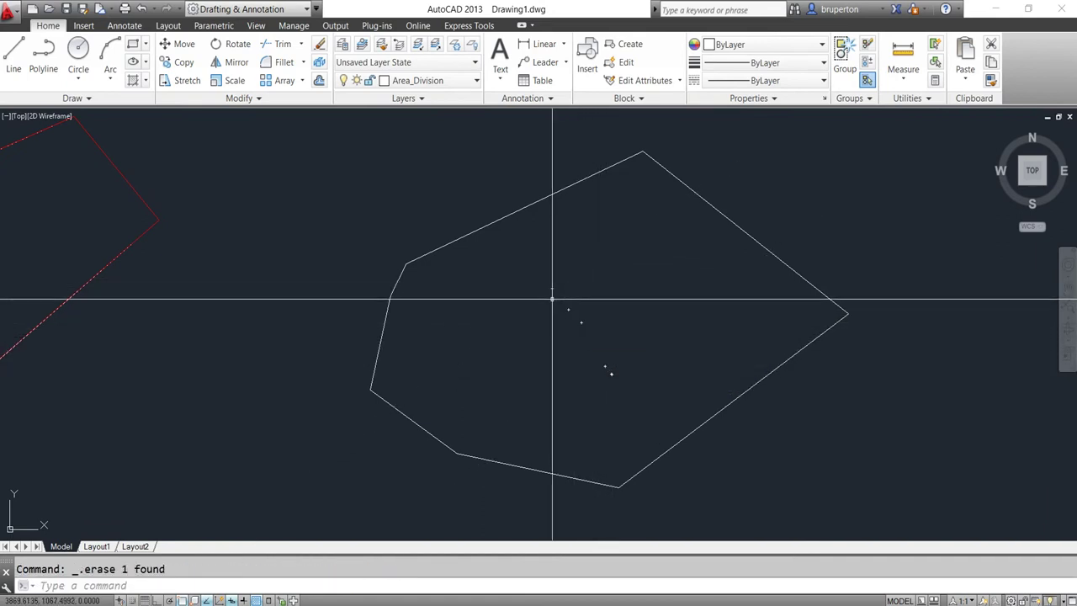
Run DIVAREA on the irregular polygon for 3 parts parallel to a diagonal, marking green first piece and red rest
type("divarea")
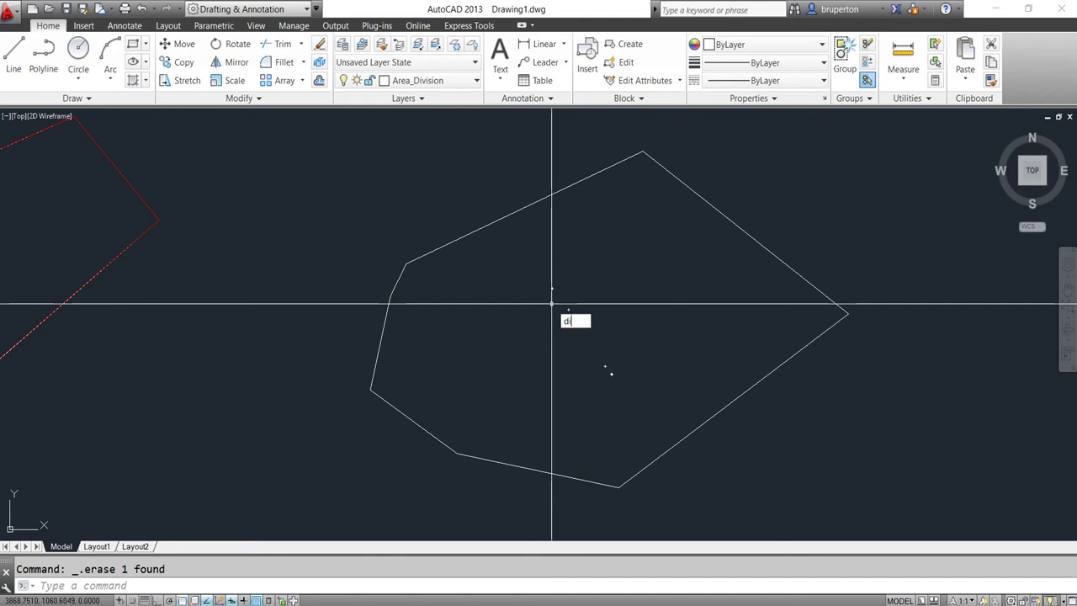
key("Return")
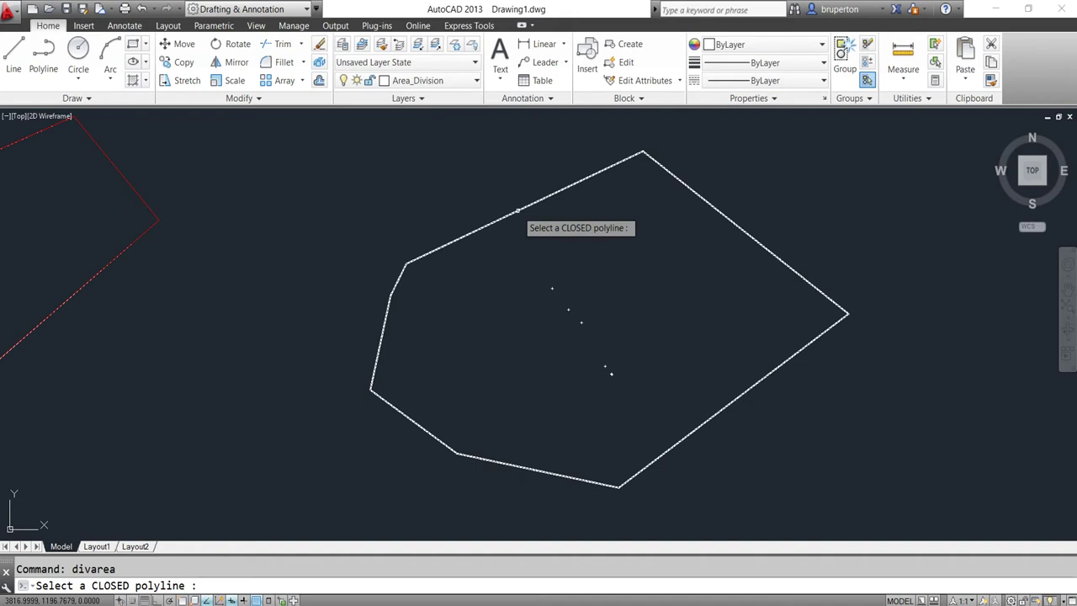
left_click(518, 210)
type("d")
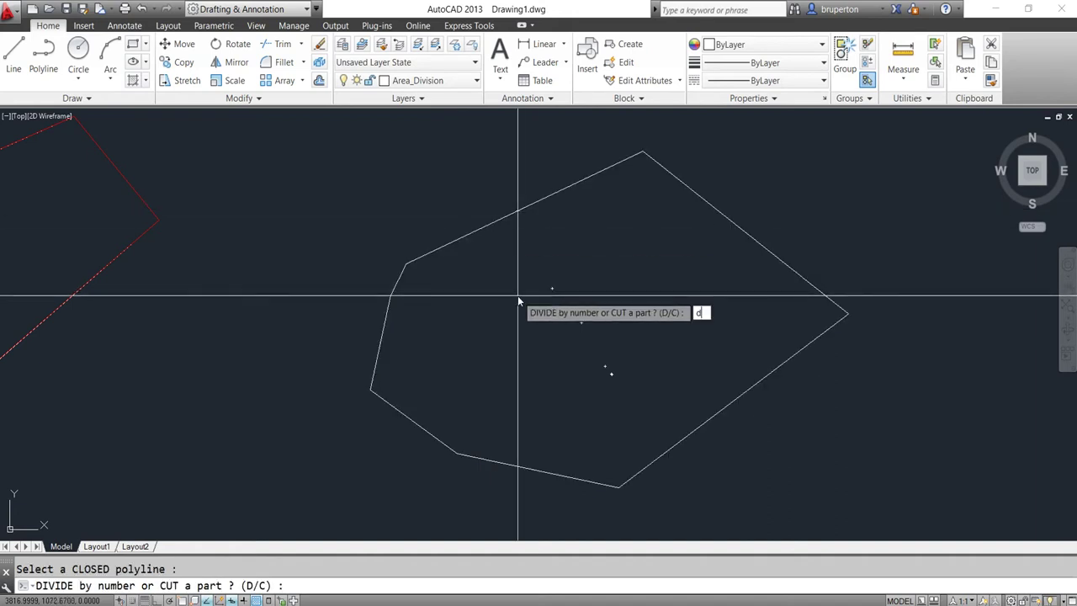
key("Return")
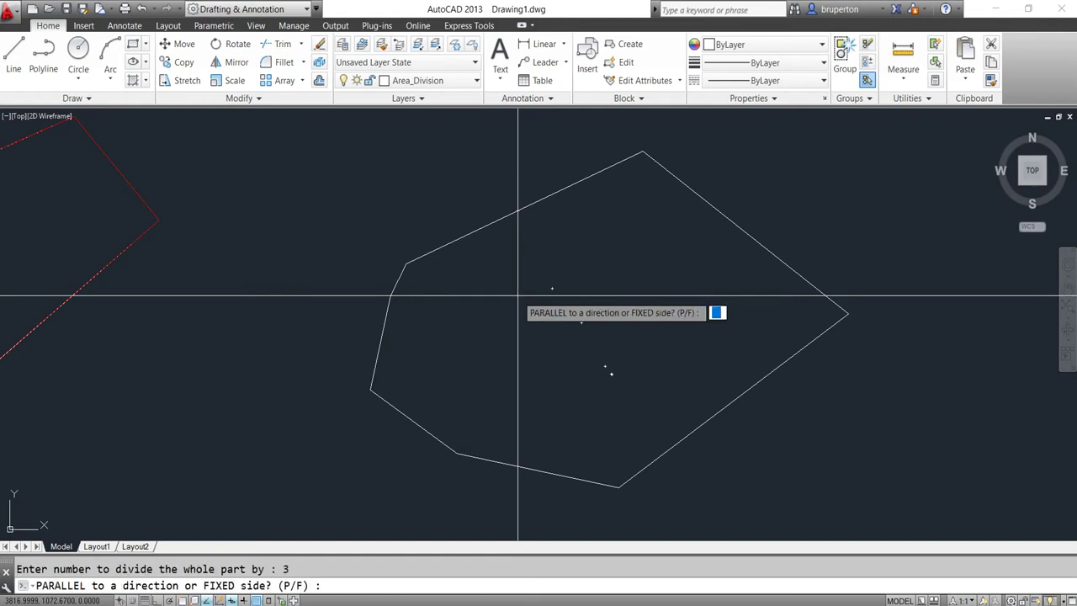
type("p")
key("Return")
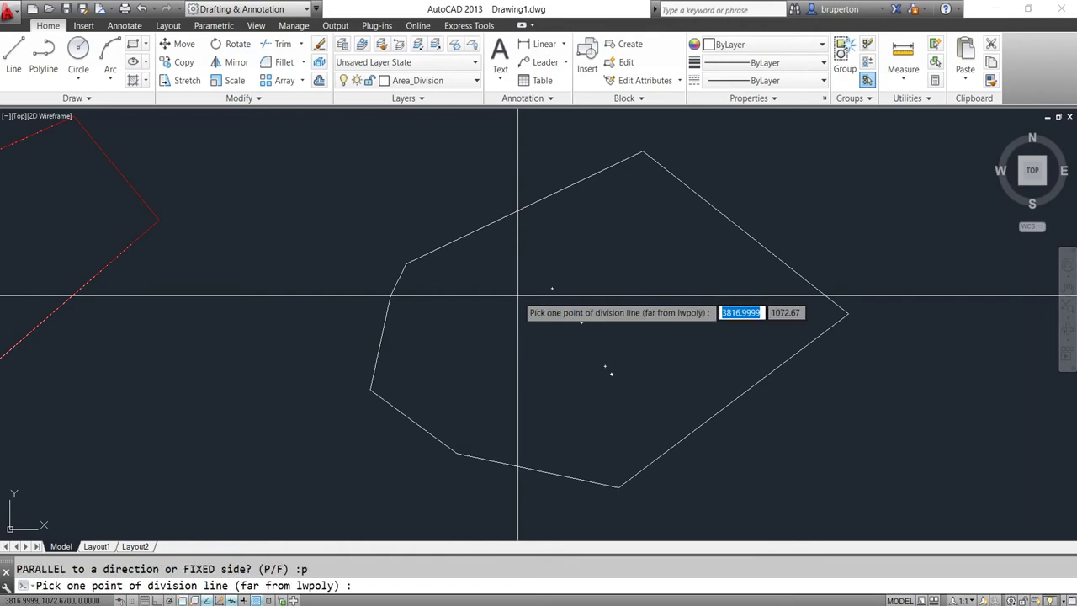
left_click(728, 162)
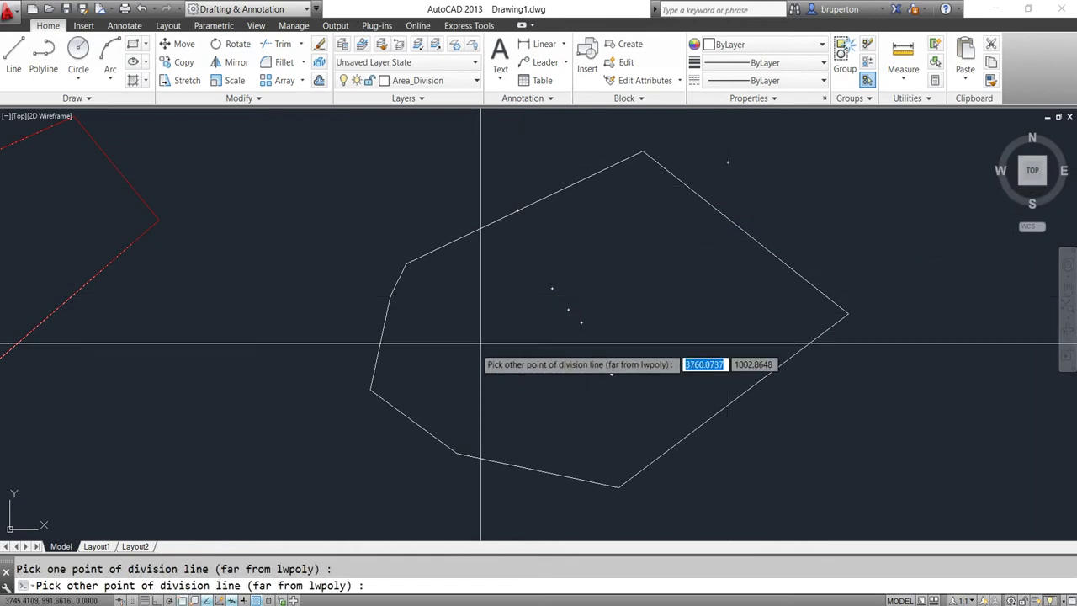
left_click(344, 433)
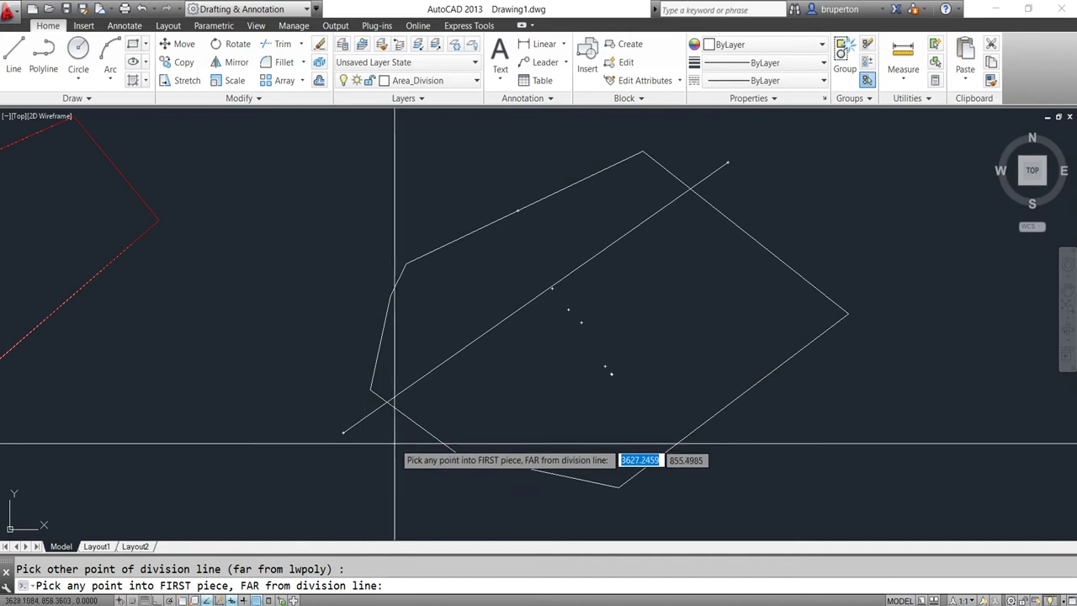
left_click(497, 226)
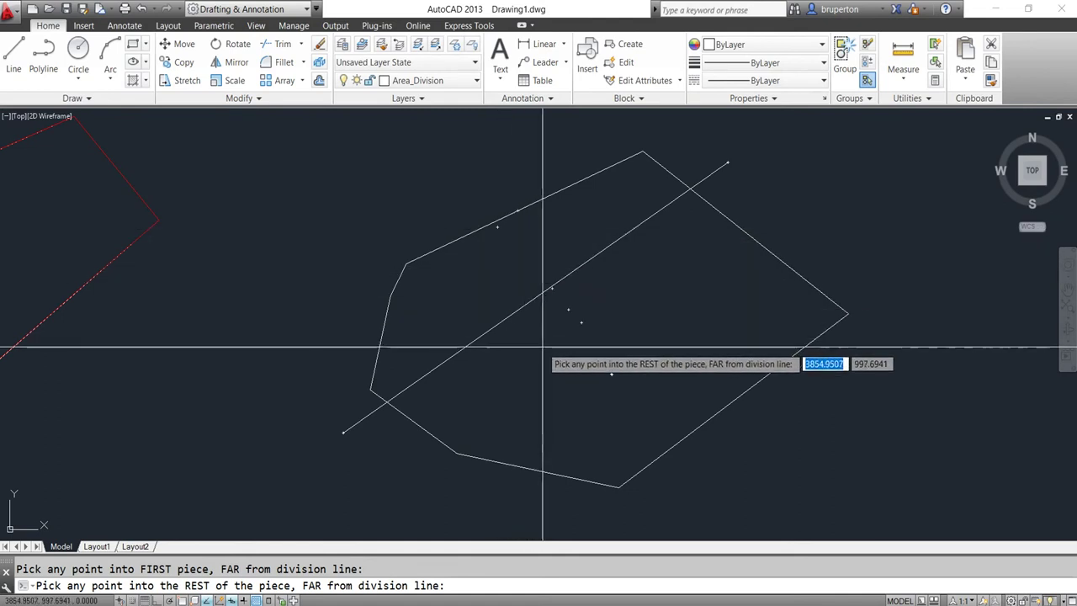
left_click(692, 423)
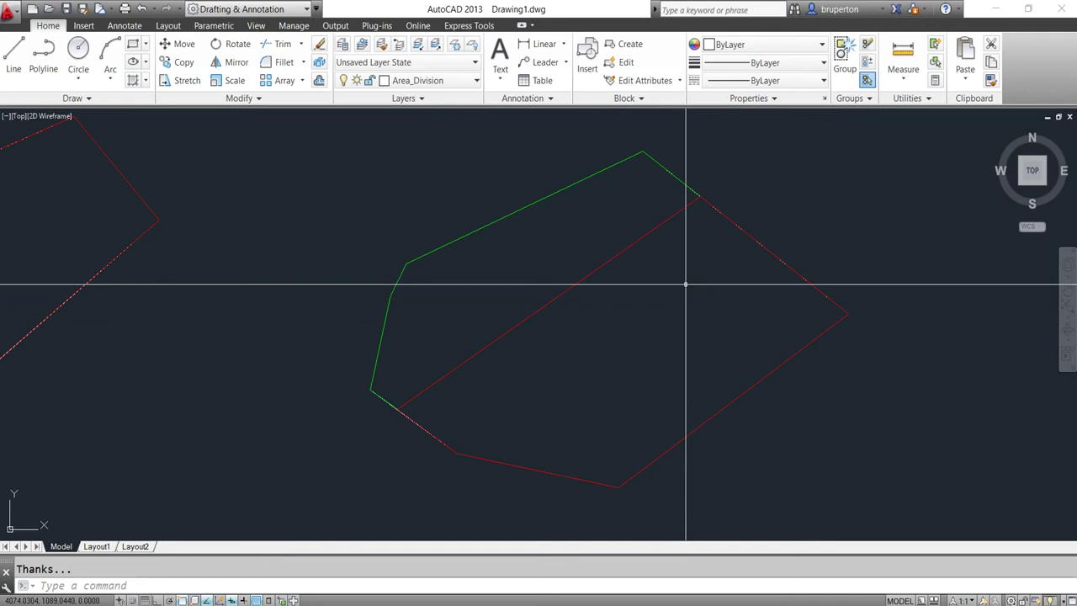
Rerun DIVAREA on the red remainder parallel to the diagonal, adding a green middle strip beside a red last strip
type("divea")
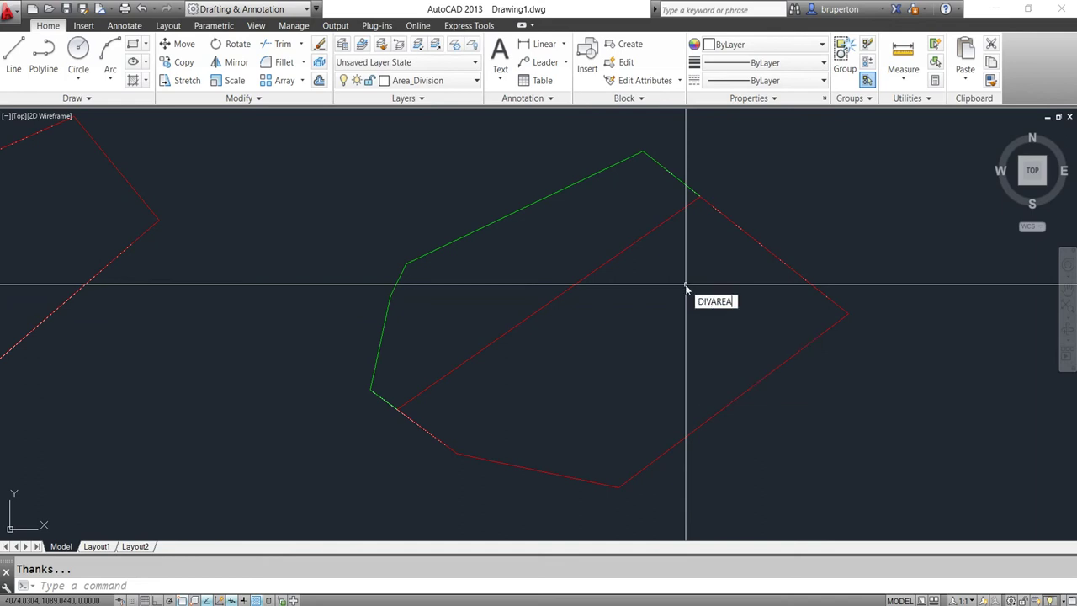
key("Return")
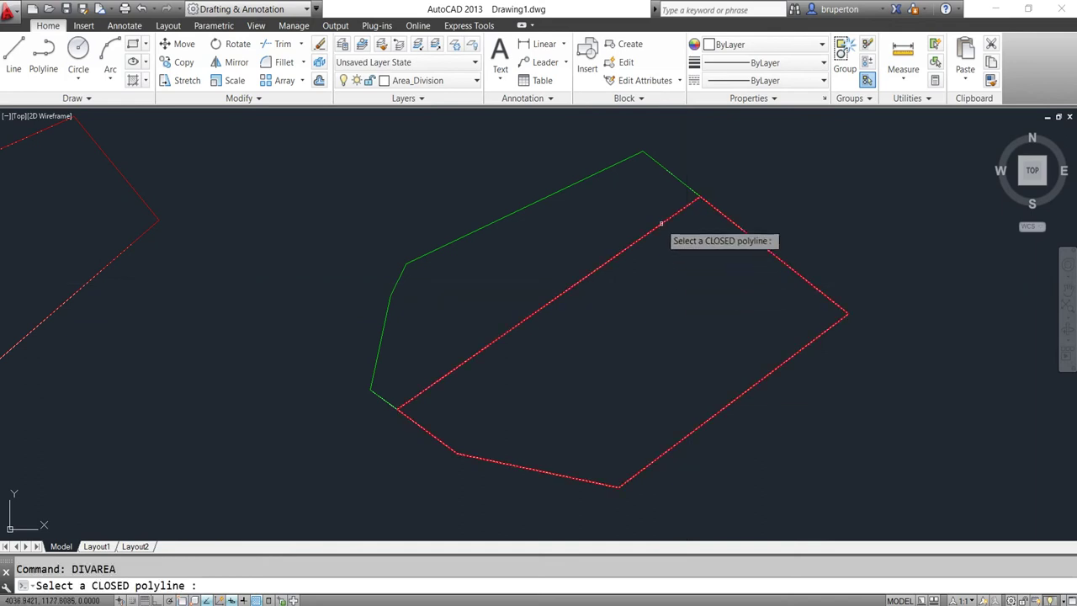
left_click(662, 223)
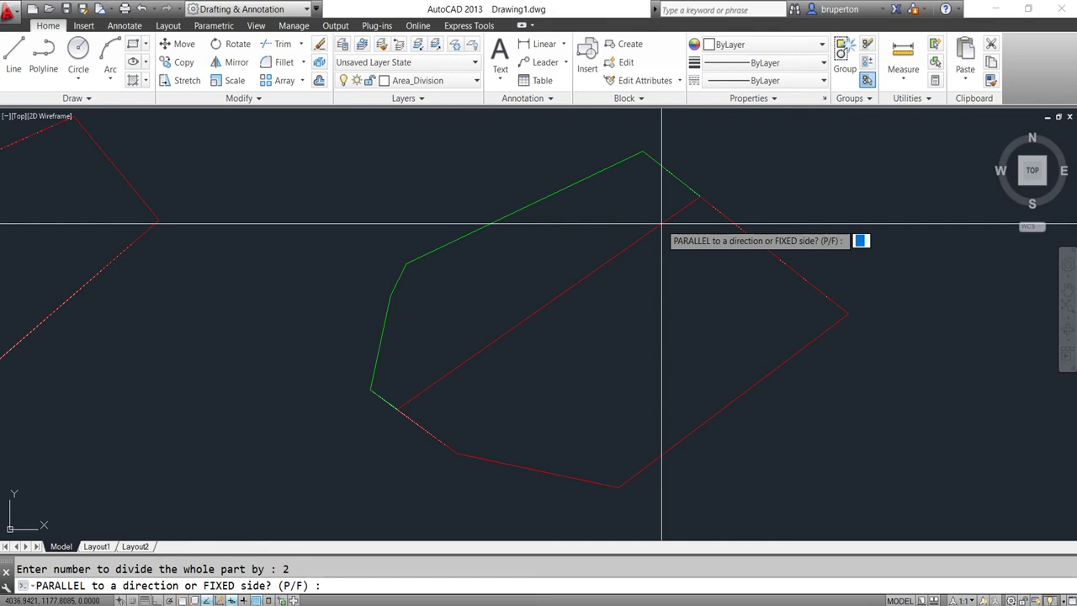
type("p")
key("Return")
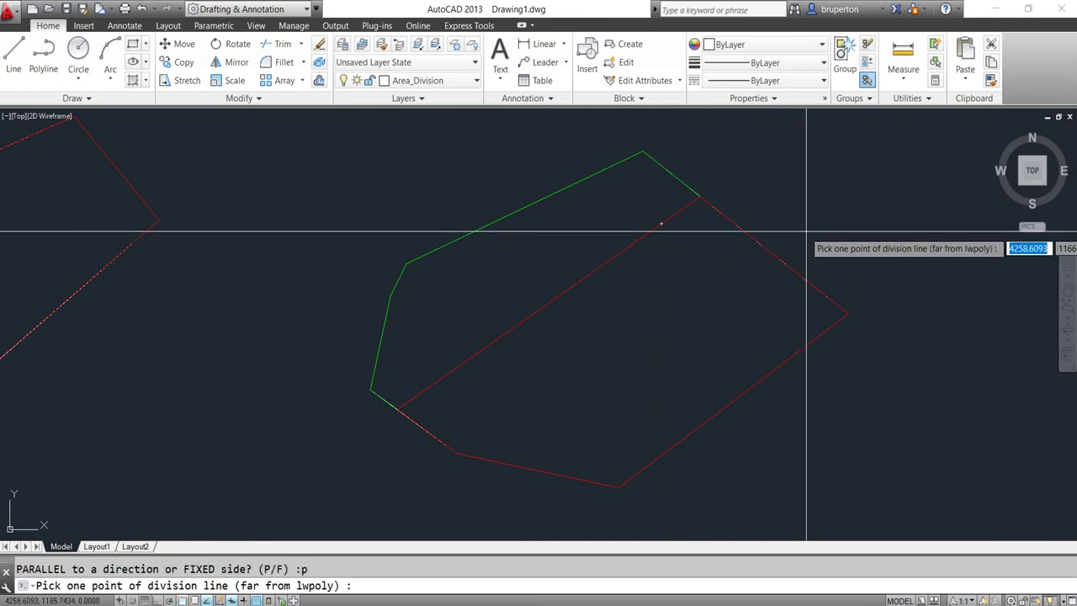
left_click(801, 227)
left_click(477, 500)
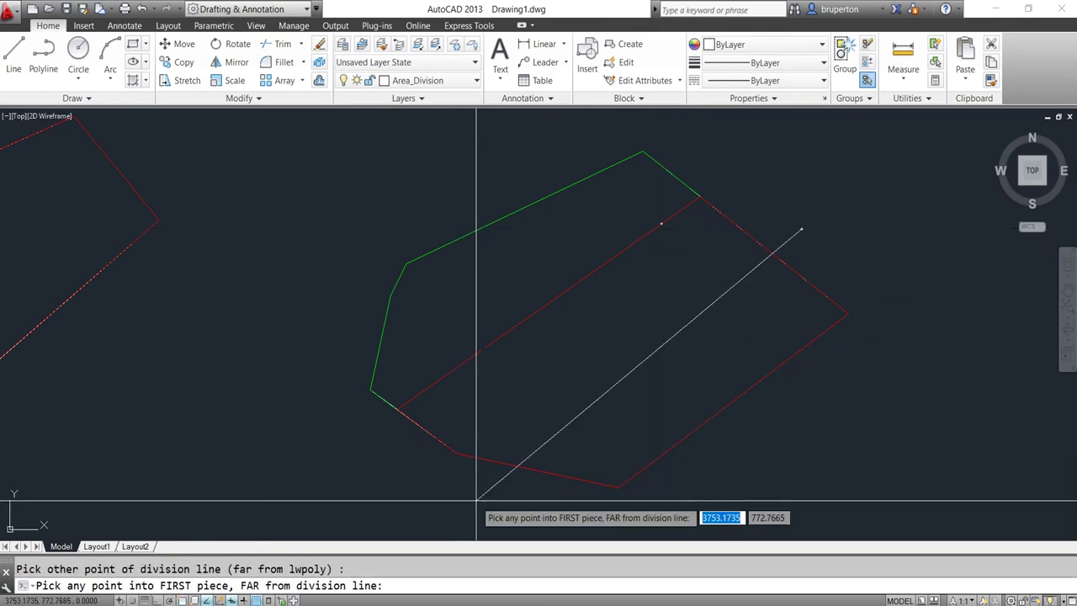
left_click(563, 298)
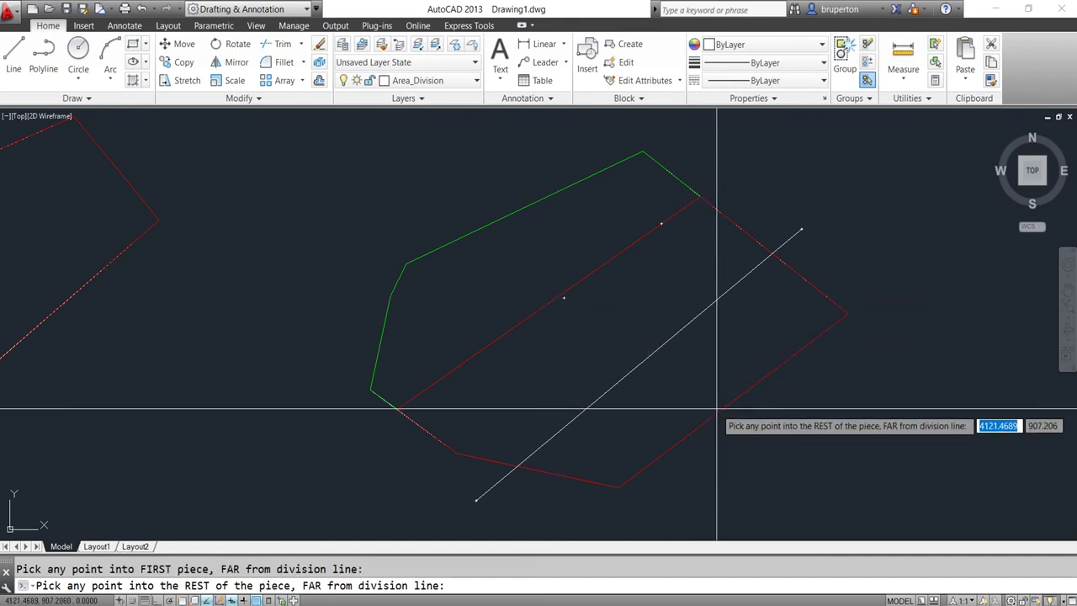
left_click(716, 409)
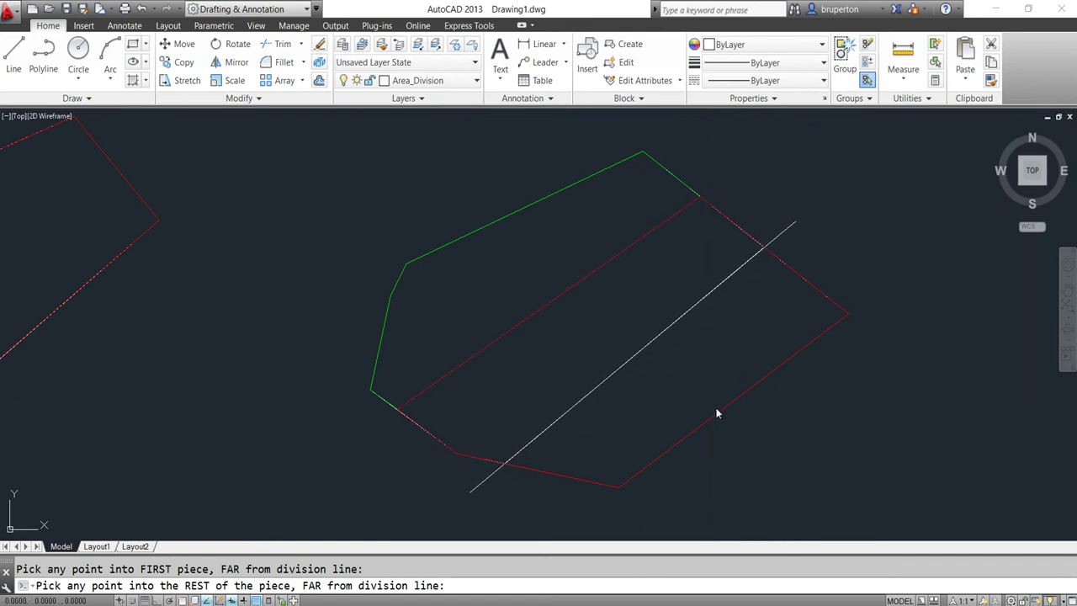
left_click(643, 342)
key("Escape")
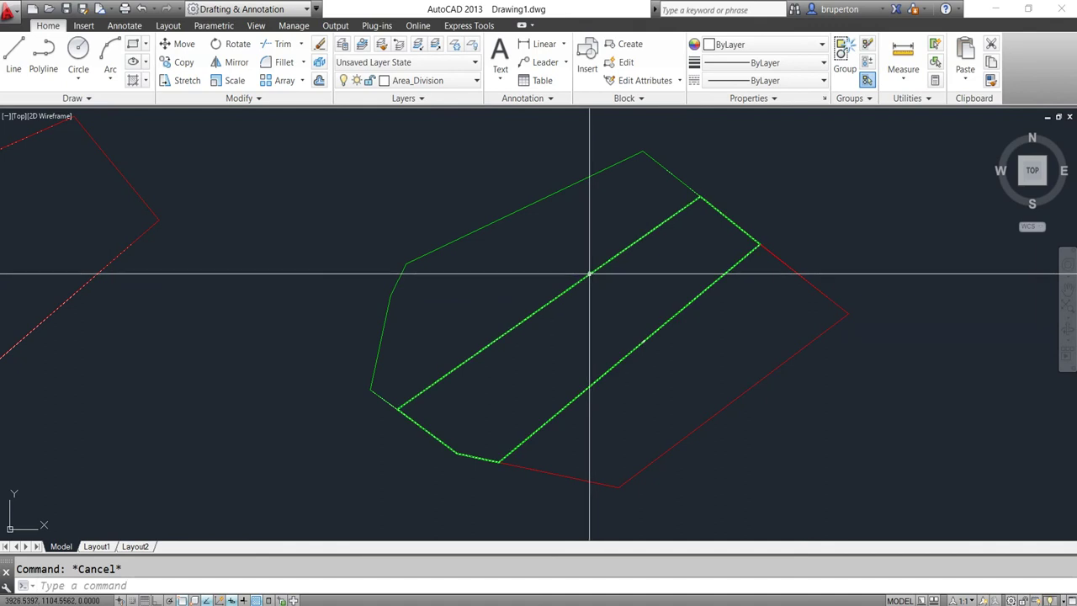
scroll(569, 293, "down", 1)
scroll(559, 295, "down", 1)
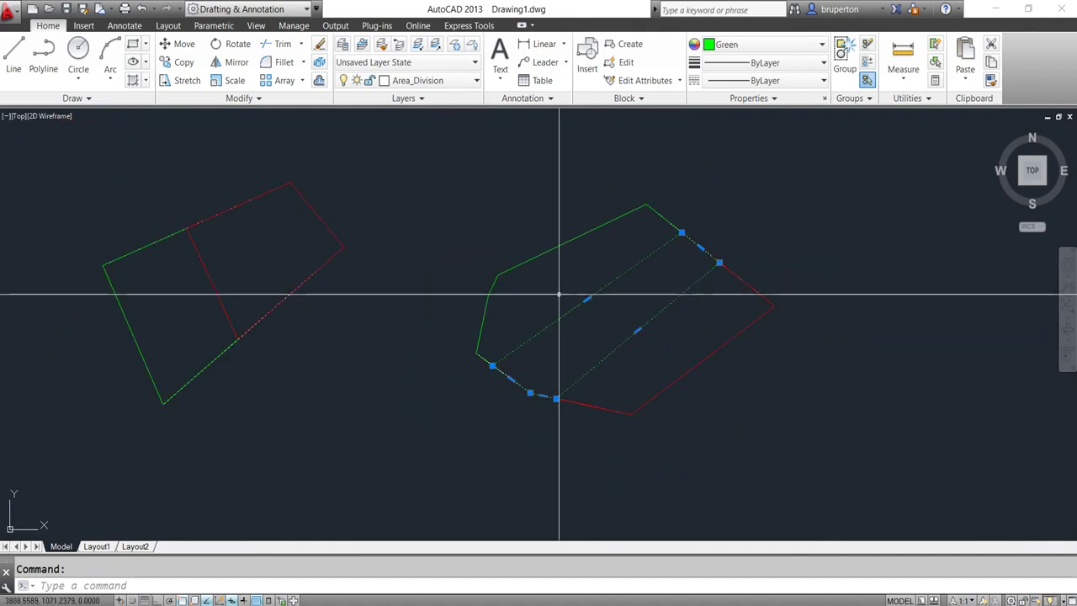
middle_click(608, 294)
scroll(609, 293, "up", 1)
scroll(656, 312, "up", 1)
scroll(720, 328, "up", 1)
scroll(720, 328, "down", 1)
middle_click_drag(688, 323, 644, 323)
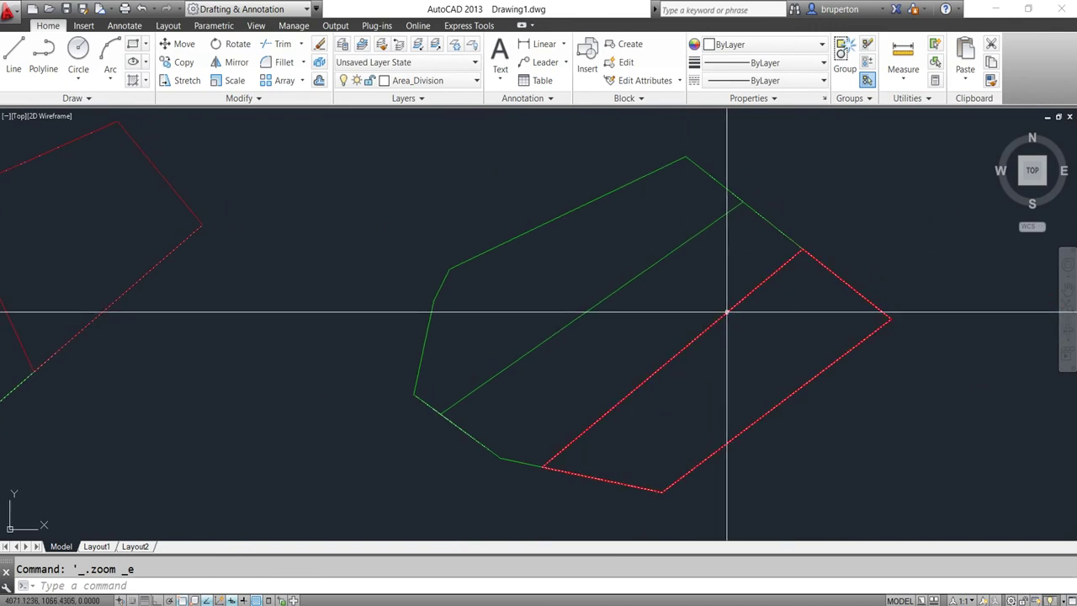
middle_click_drag(700, 308, 643, 310)
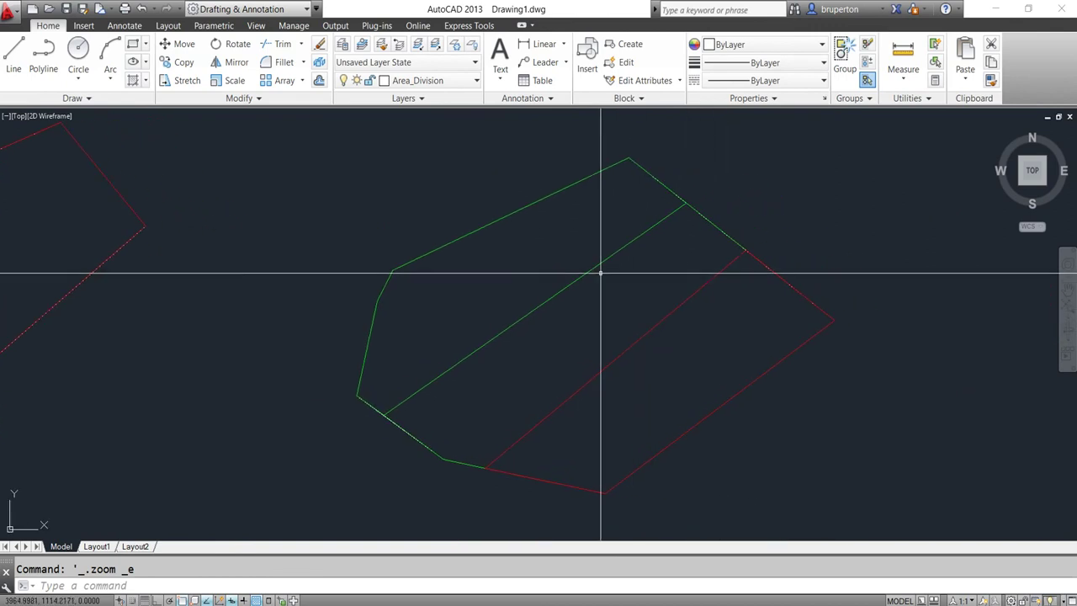
middle_click_drag(544, 303, 528, 298)
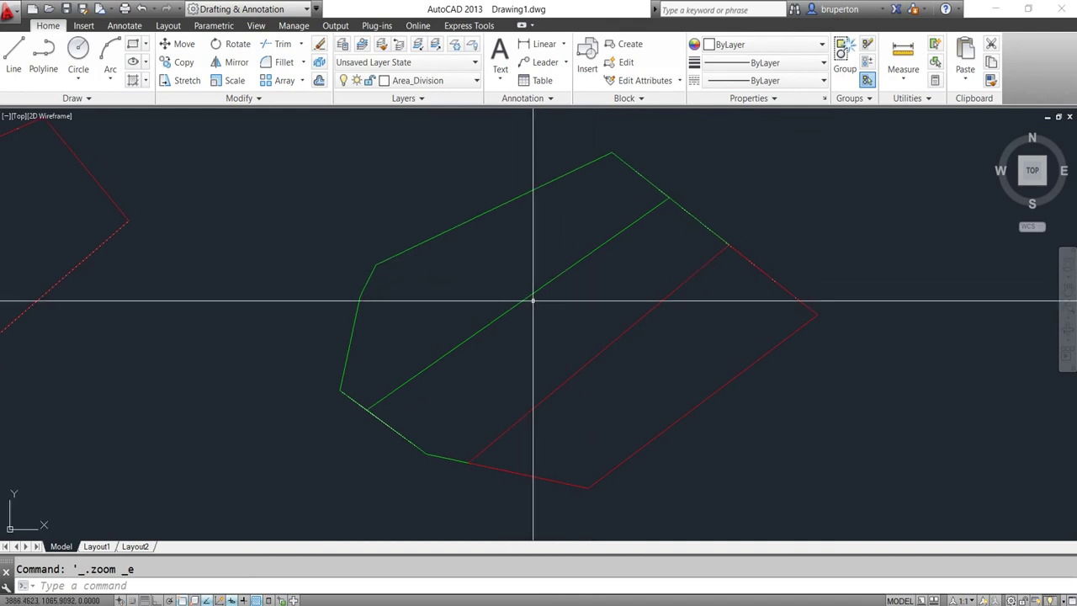